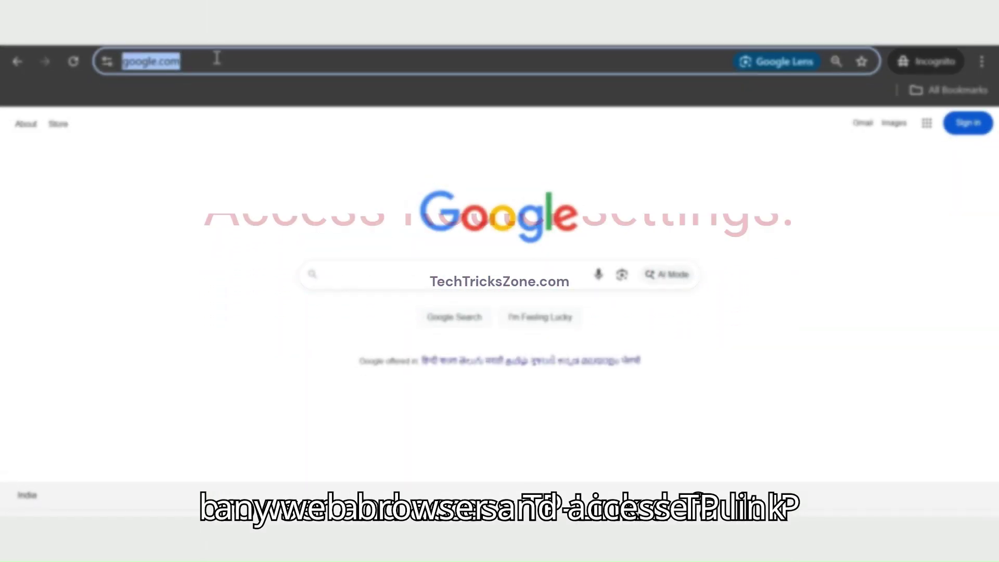
# Step: Enter tplinkwifi.net in the Chrome address bar, correcting the mistyped letters
pyautogui.write('tplinwif')
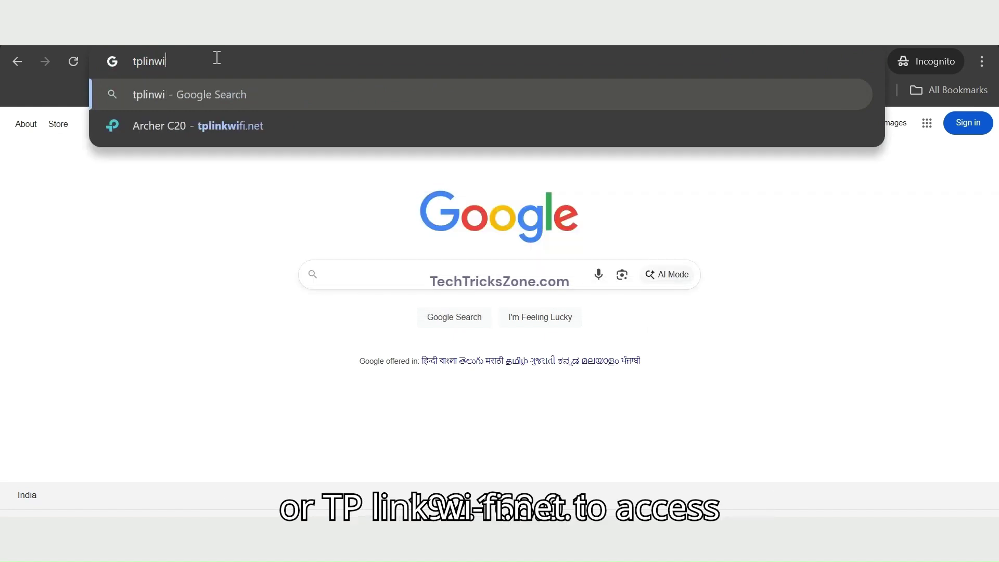
pyautogui.press('BackSpace')
pyautogui.press('BackSpace')
pyautogui.write('k')
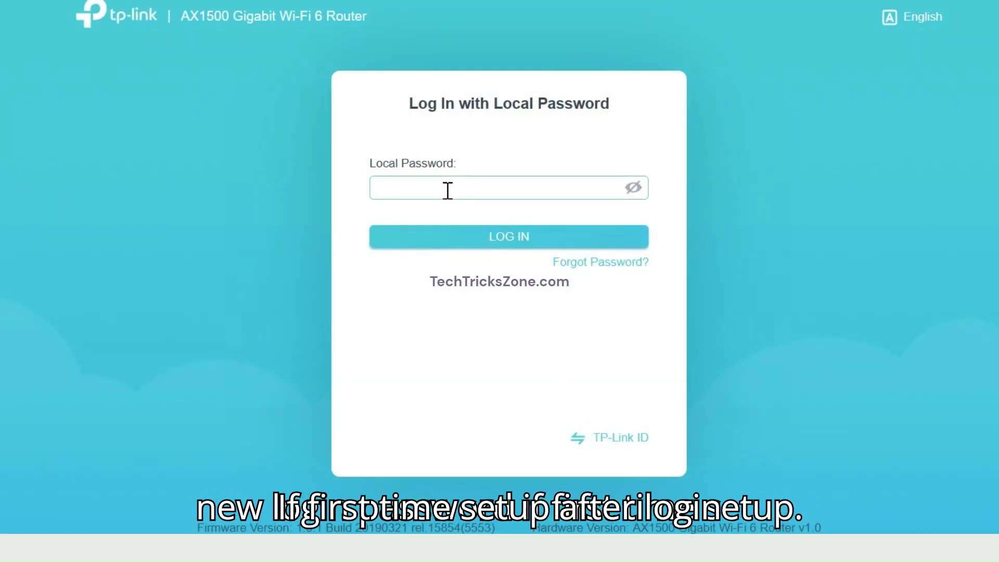
# Step: Log in to the AX1500 router admin with the local password
pyautogui.click(451, 237)
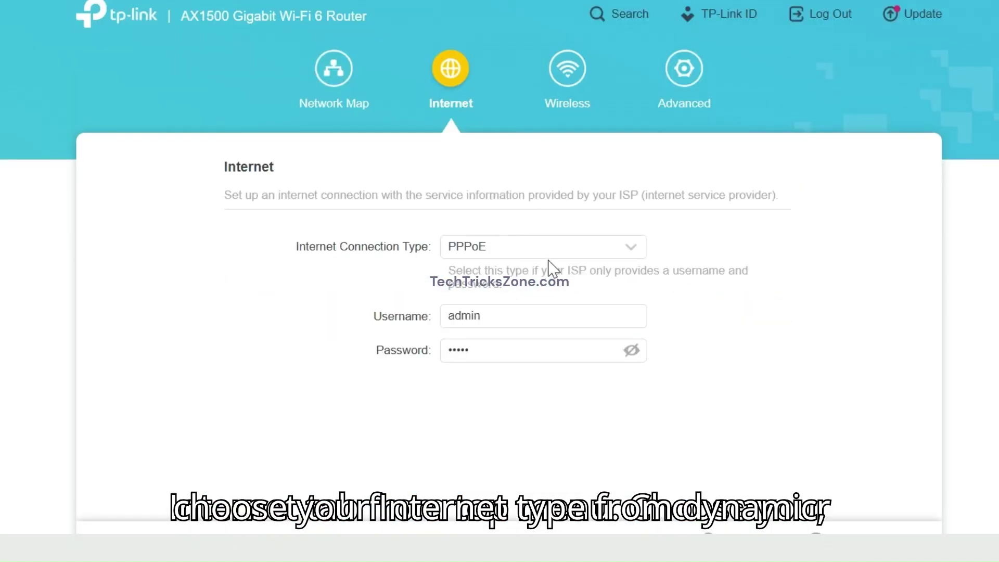
# Step: Try Static IP as the internet connection type, then revert to PPPoE
pyautogui.click(547, 254)
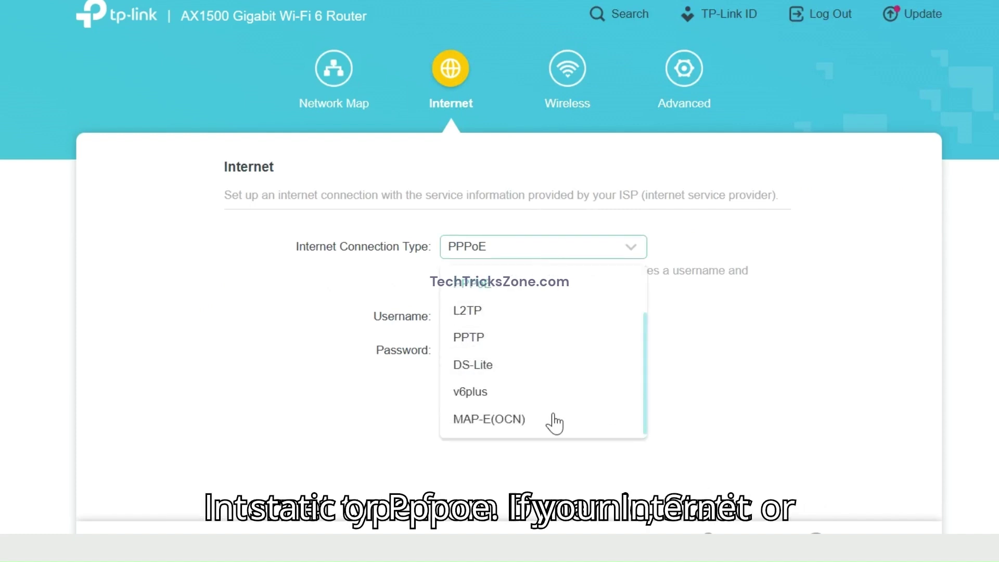
pyautogui.scroll(2, 495, 354)
pyautogui.click(491, 312)
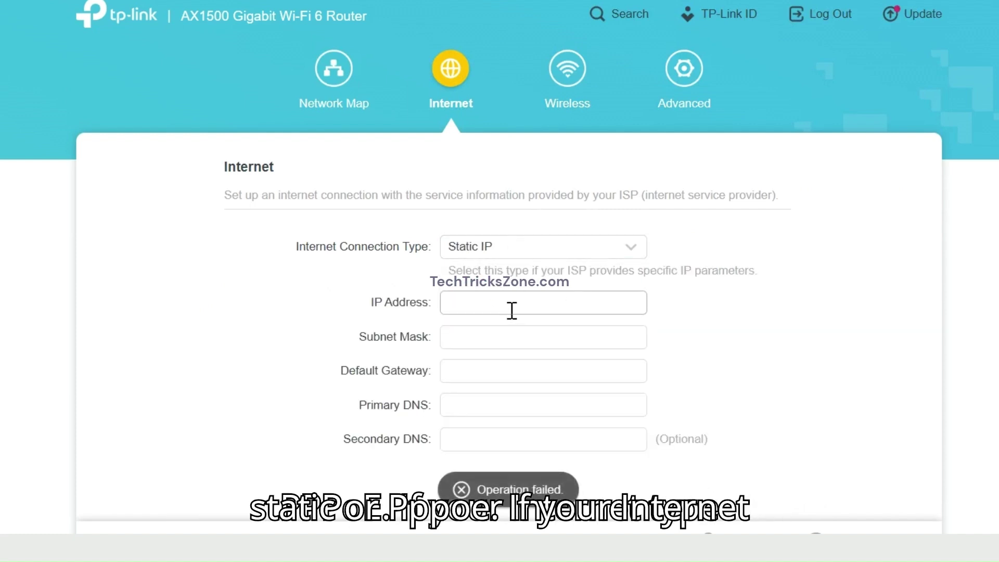
pyautogui.click(541, 246)
pyautogui.click(506, 312)
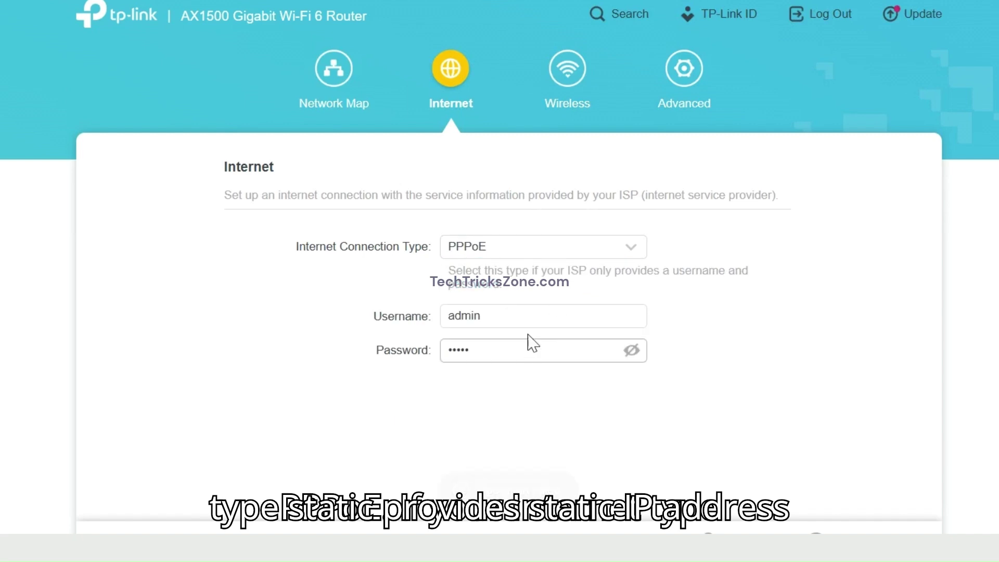
pyautogui.write('in')
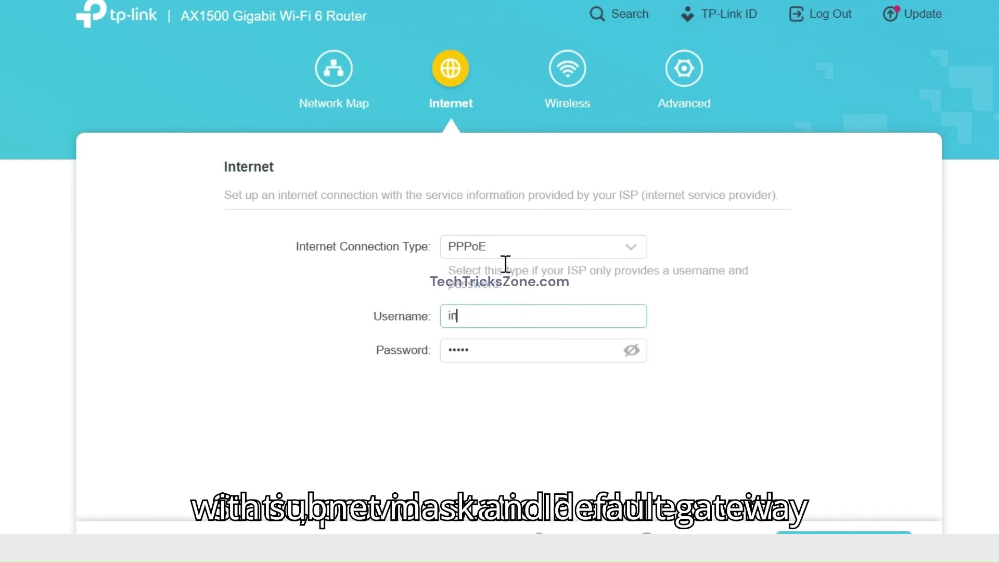
# Step: Choose Dynamic IP as the connection type and save the internet settings
pyautogui.click(515, 248)
pyautogui.scroll(2, 503, 314)
pyautogui.scroll(1, 502, 353)
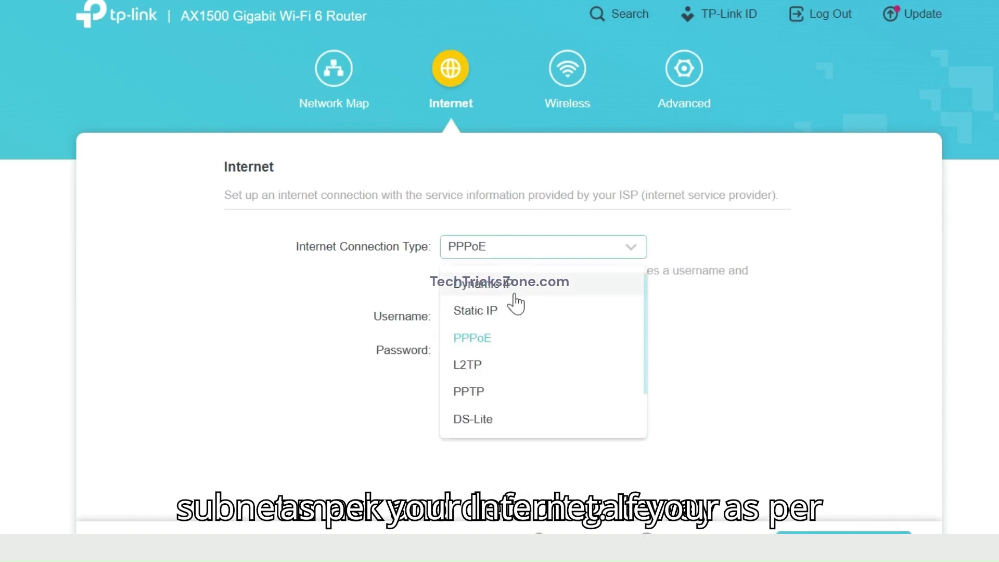
pyautogui.click(515, 293)
pyautogui.click(679, 227)
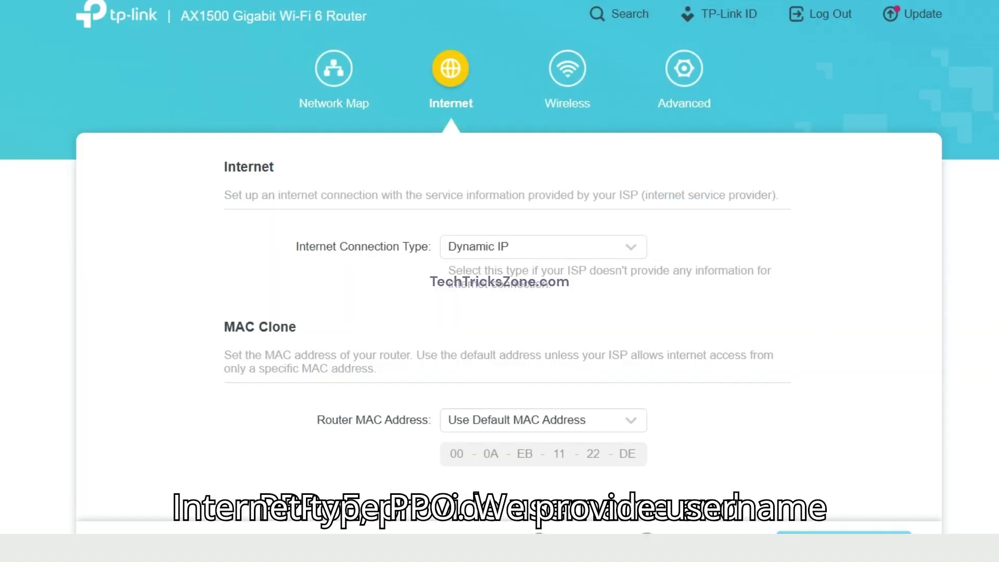
pyautogui.click(844, 533)
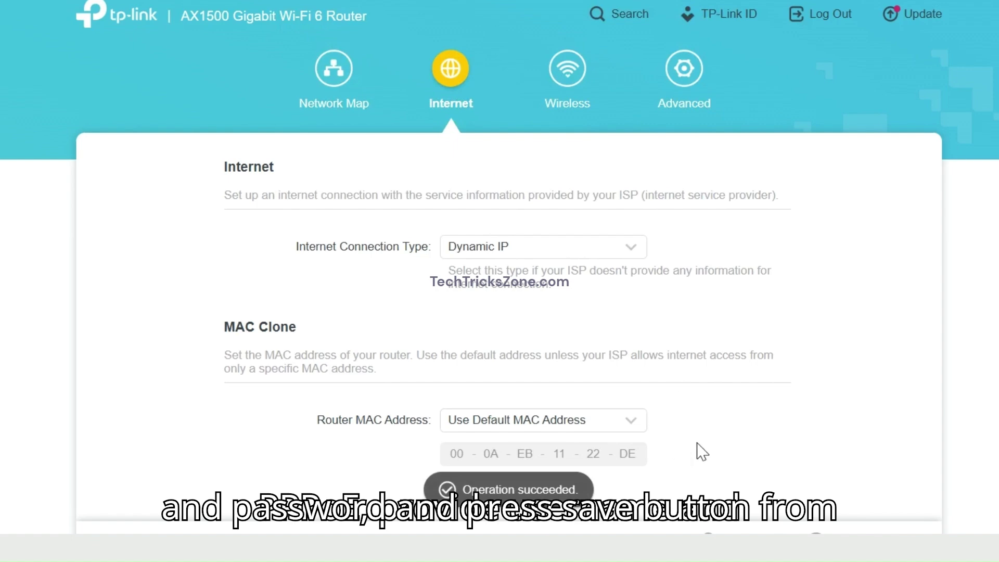
# Step: Rename the 2.4GHz wireless network to HOMEWIFI_2G on the Wireless page
pyautogui.click(552, 89)
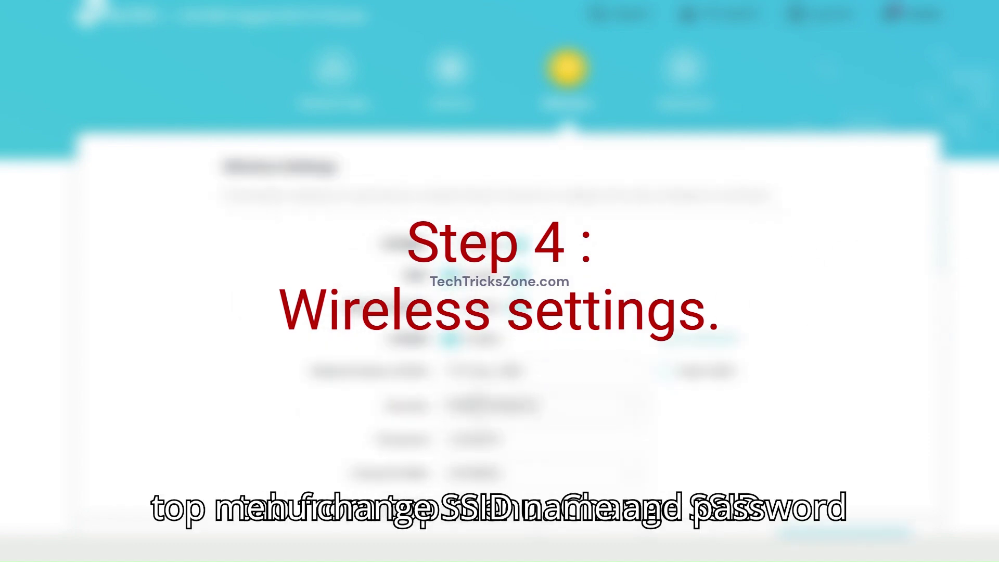
pyautogui.moveTo(489, 371); pyautogui.dragTo(411, 374)
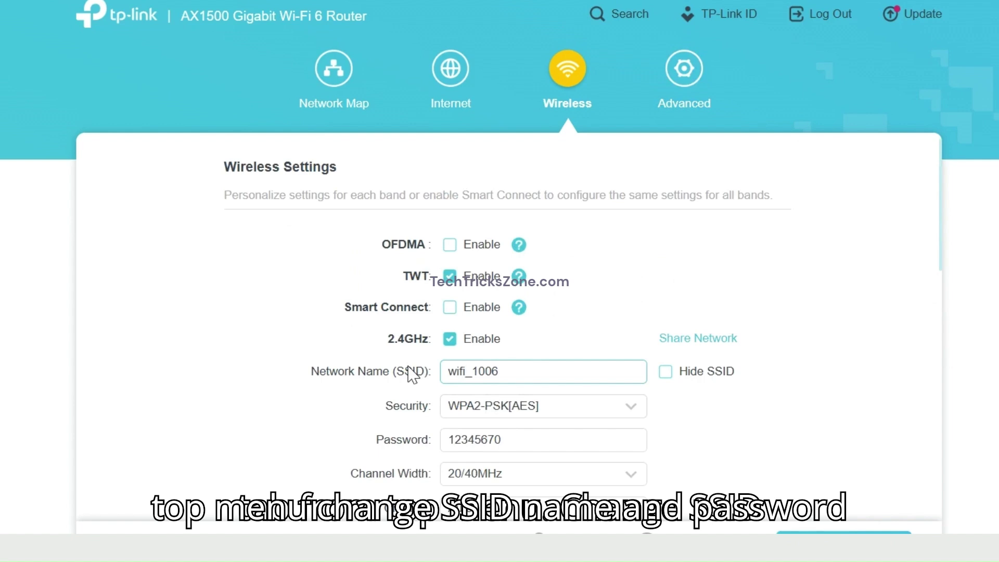
pyautogui.press('BackSpace')
pyautogui.press('BackSpace')
pyautogui.press('BackSpace')
pyautogui.write('HOMEWIFI')
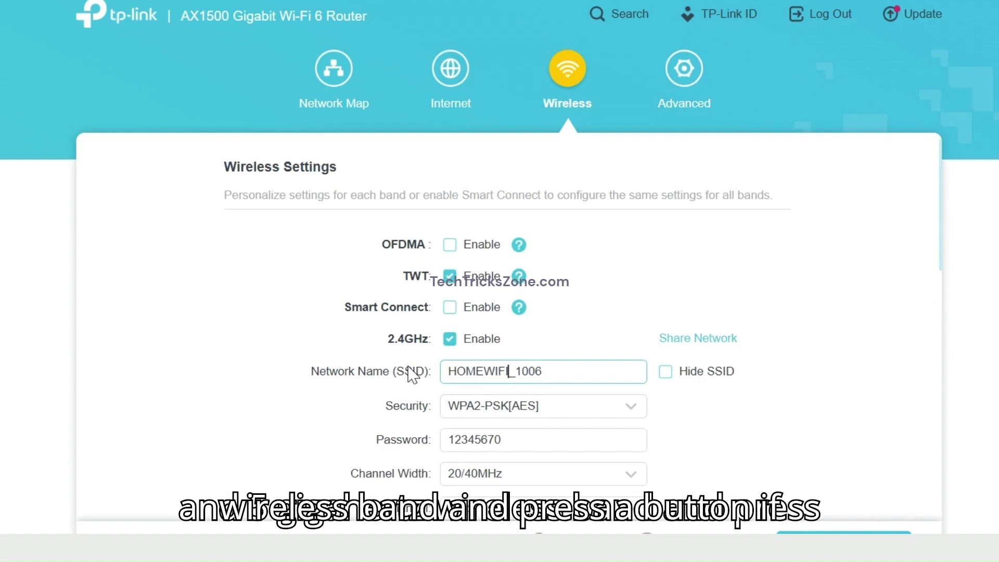
pyautogui.moveTo(528, 372); pyautogui.dragTo(518, 372)
pyautogui.write('2G')
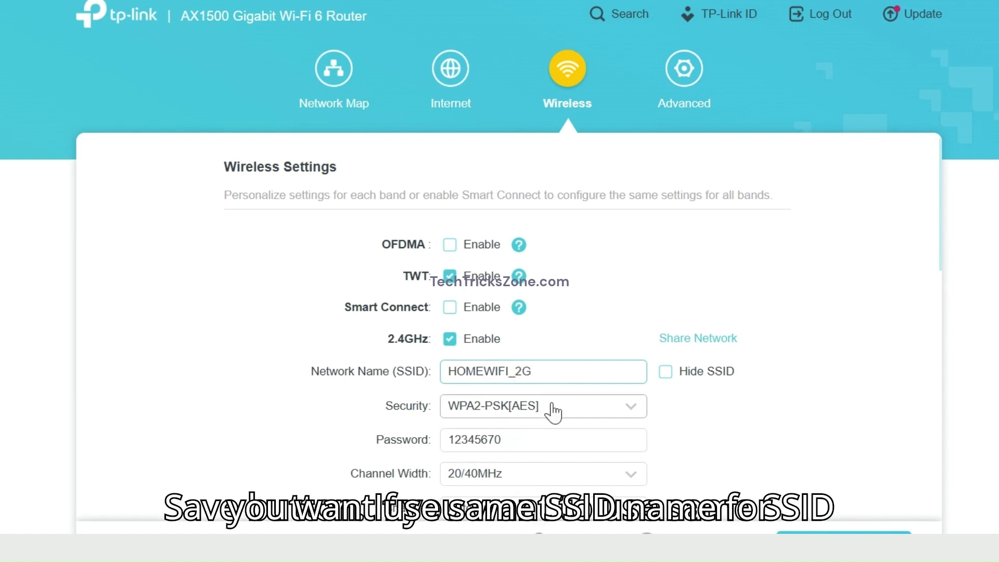
# Step: Rename the 5GHz wireless network to HOMEWIFI_5G, removing the trailing _1
pyautogui.scroll(-4, 551, 411)
pyautogui.moveTo(527, 411); pyautogui.dragTo(371, 411)
pyautogui.write('H5G_1')
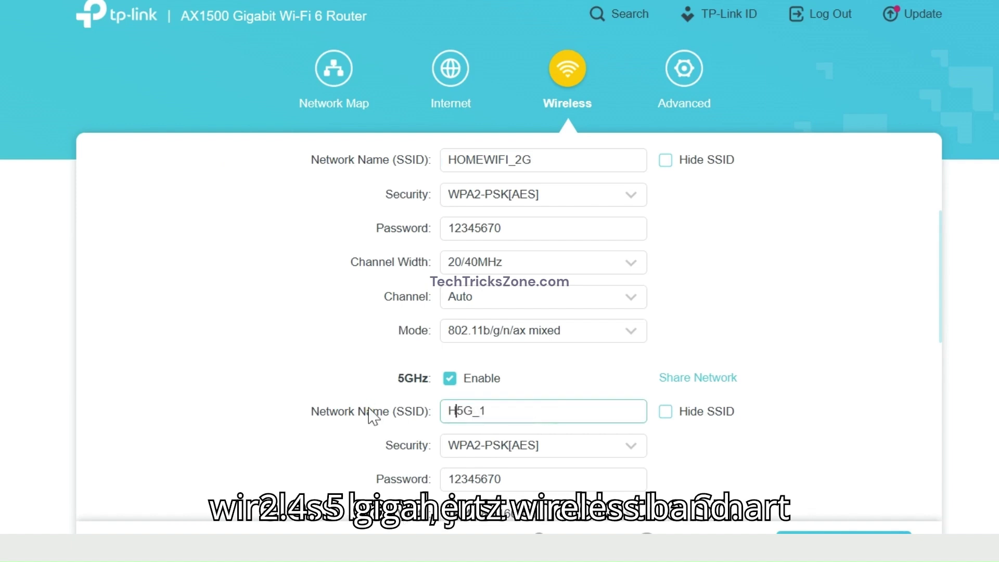
pyautogui.write('OEM')
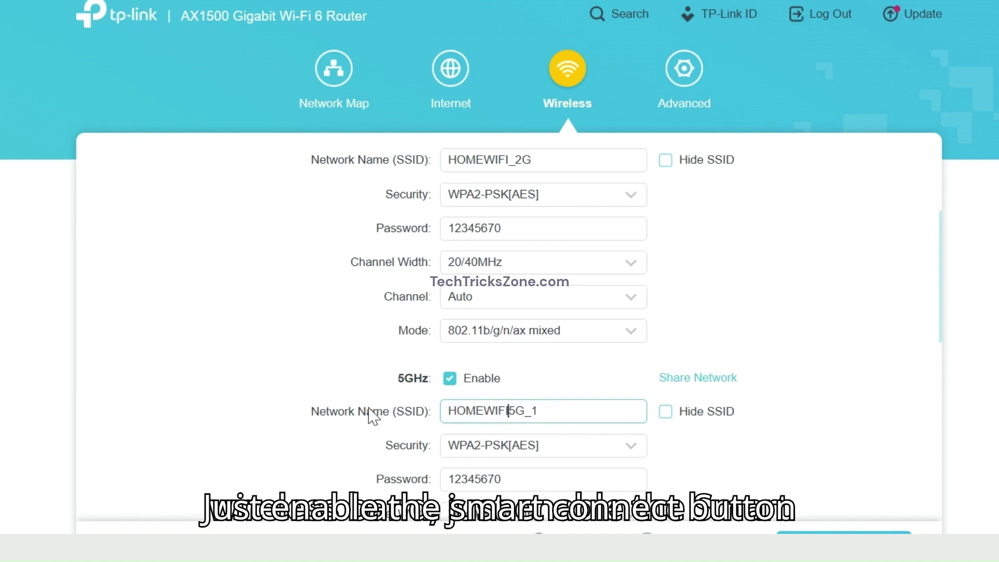
pyautogui.write('_')
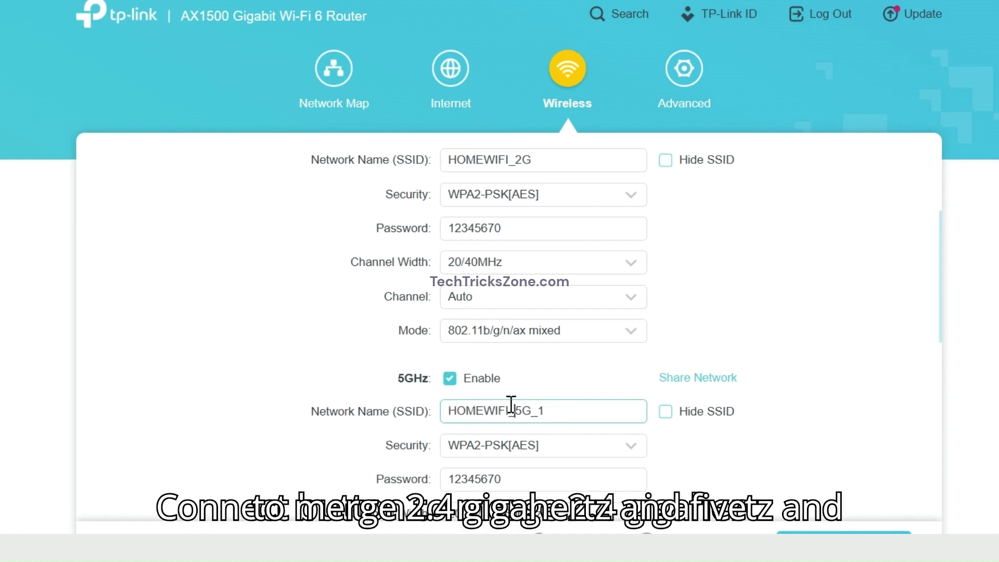
pyautogui.press('BackSpace')
pyautogui.press('BackSpace')
pyautogui.scroll(-4, 602, 402)
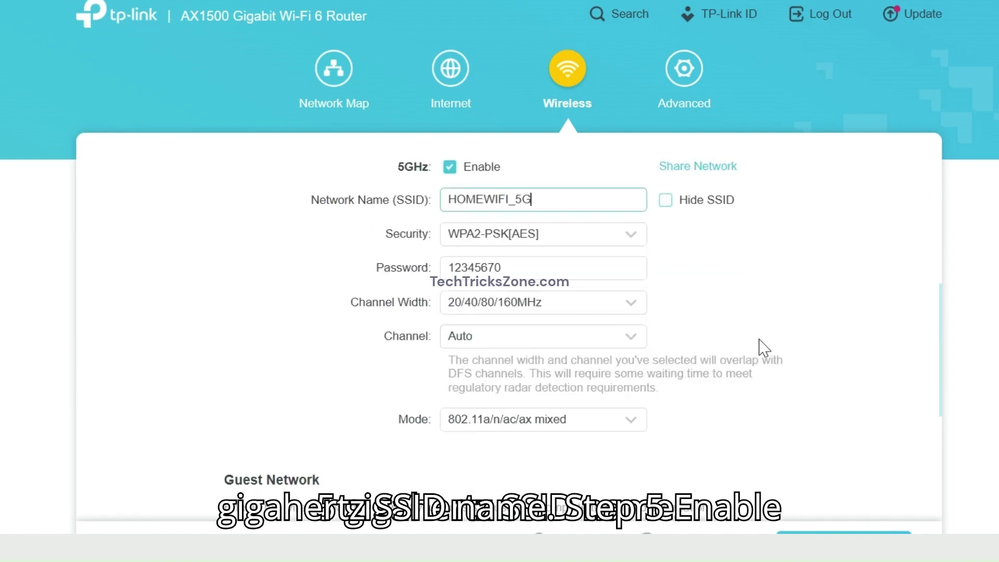
# Step: Rename the 2.4GHz guest network to WIFI_Guest_22DD
pyautogui.click(530, 342)
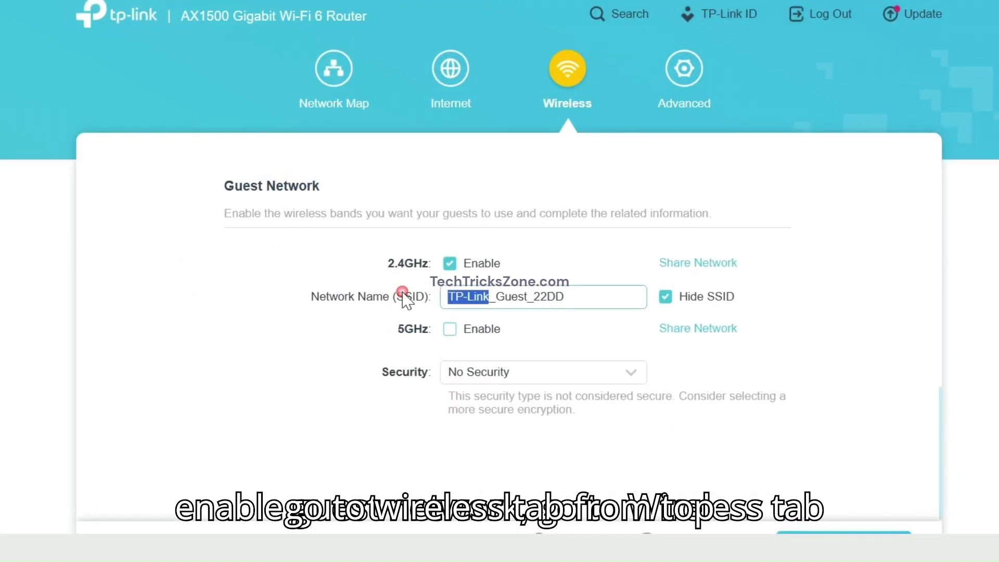
pyautogui.write('EIGI')
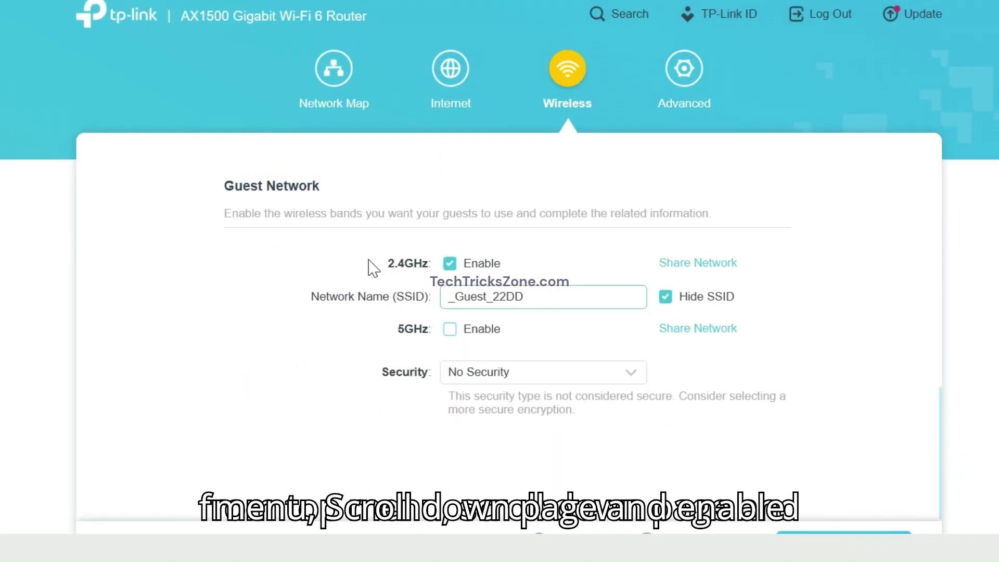
pyautogui.press('BackSpace')
pyautogui.write('FI')
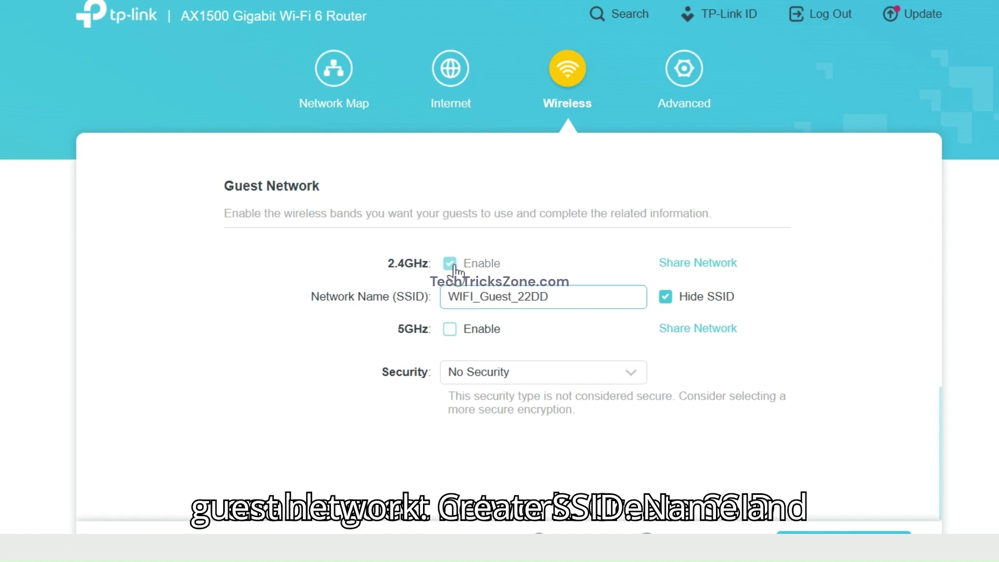
pyautogui.click(520, 372)
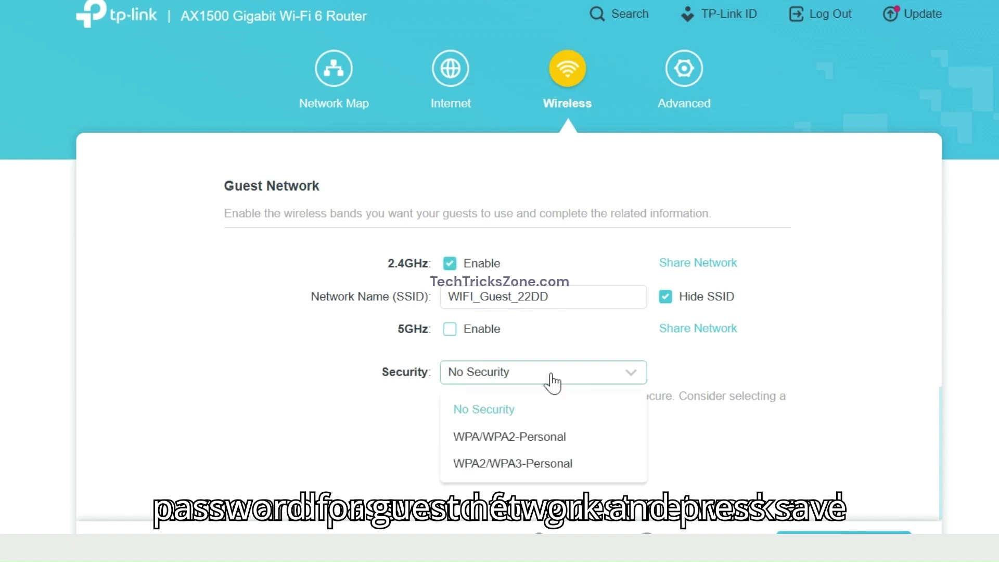
pyautogui.click(566, 442)
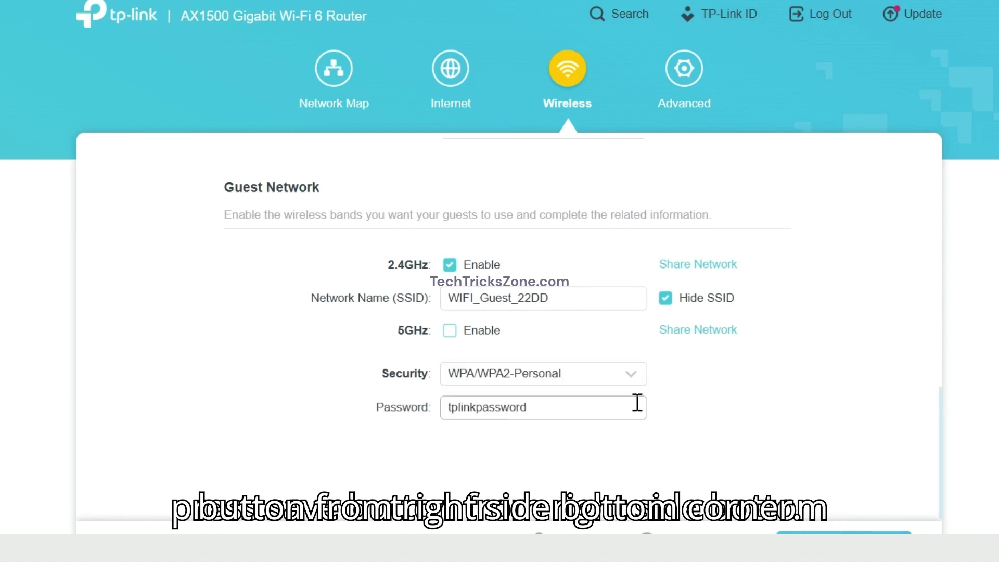
pyautogui.moveTo(471, 407); pyautogui.dragTo(379, 408)
pyautogui.write('guest')
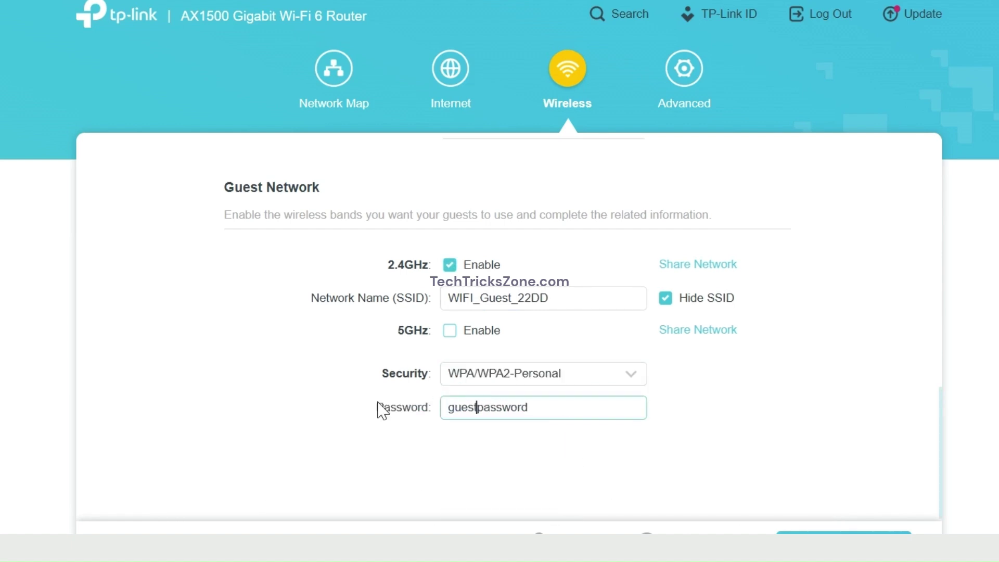
pyautogui.scroll(-2, 500, 312)
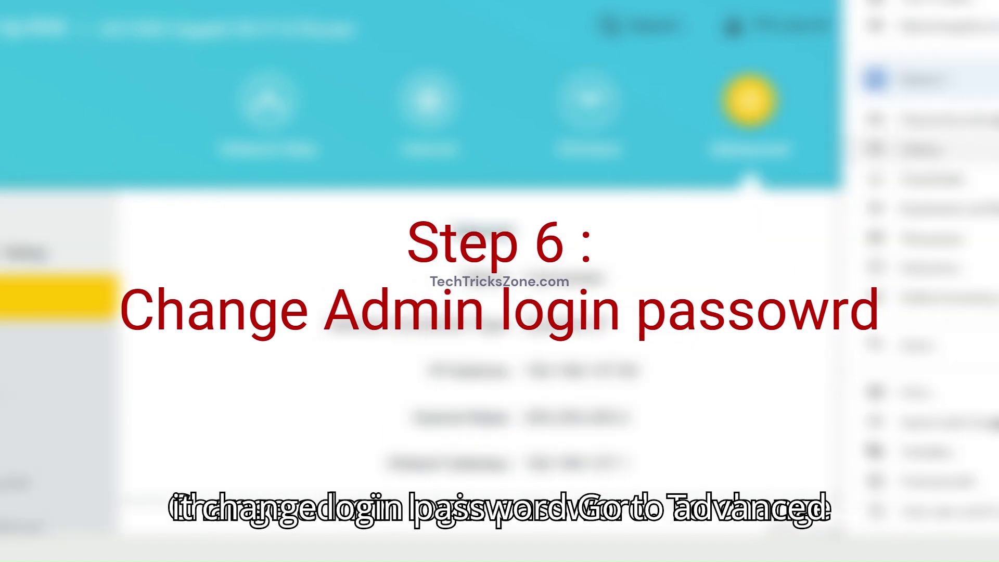
# Step: Navigate to Advanced > System > Administration in the router admin
pyautogui.click(707, 327)
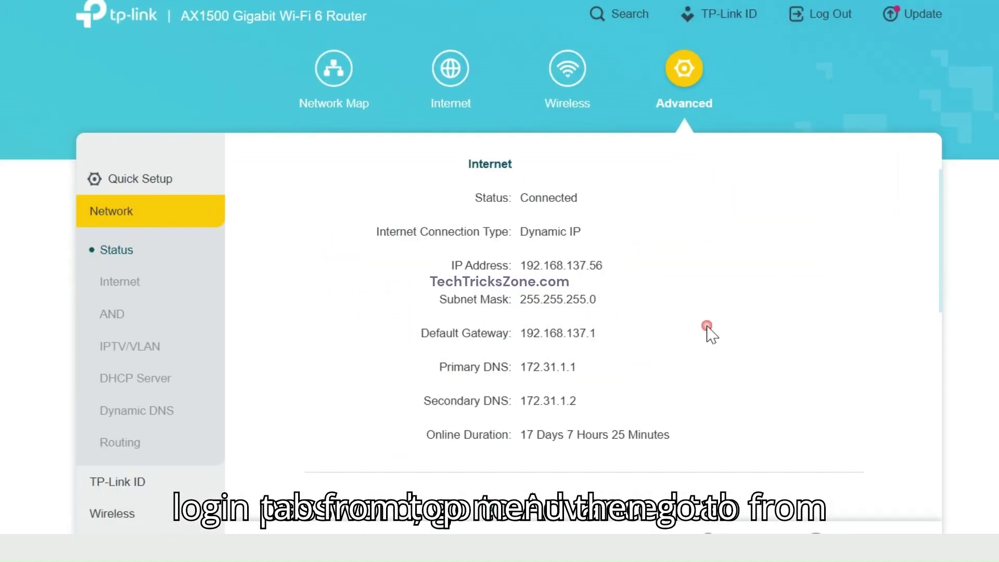
pyautogui.scroll(-5, 130, 380)
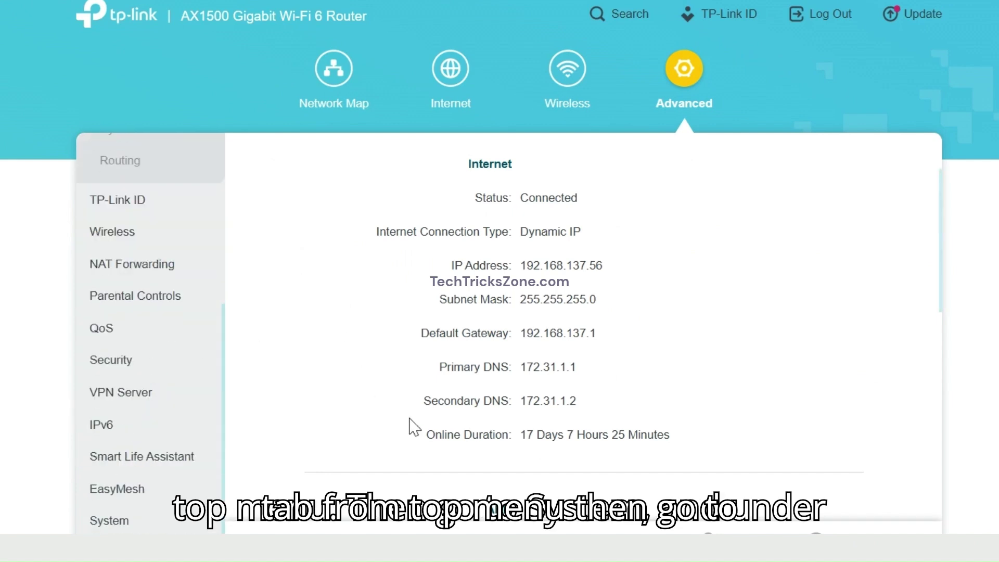
pyautogui.click(104, 522)
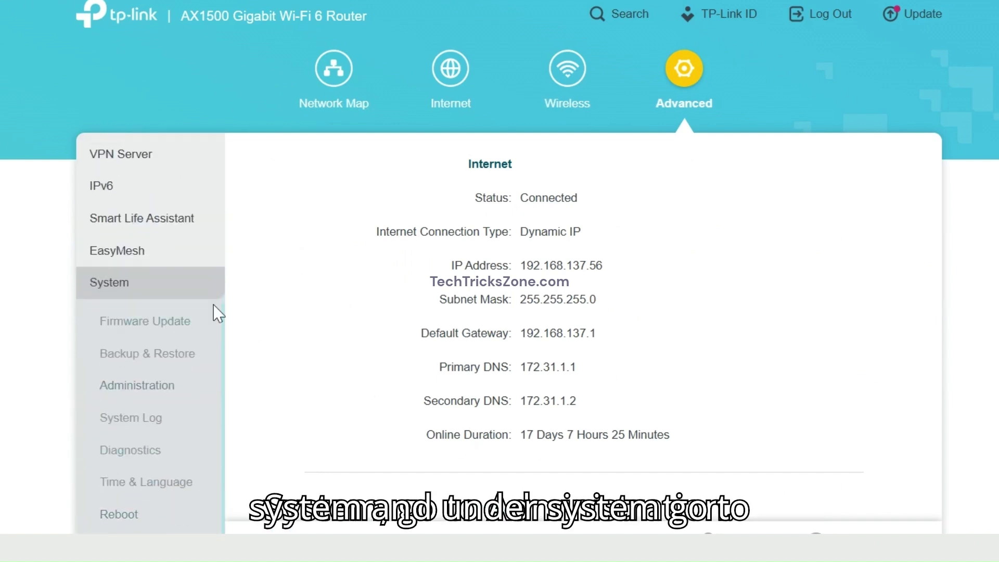
pyautogui.click(159, 395)
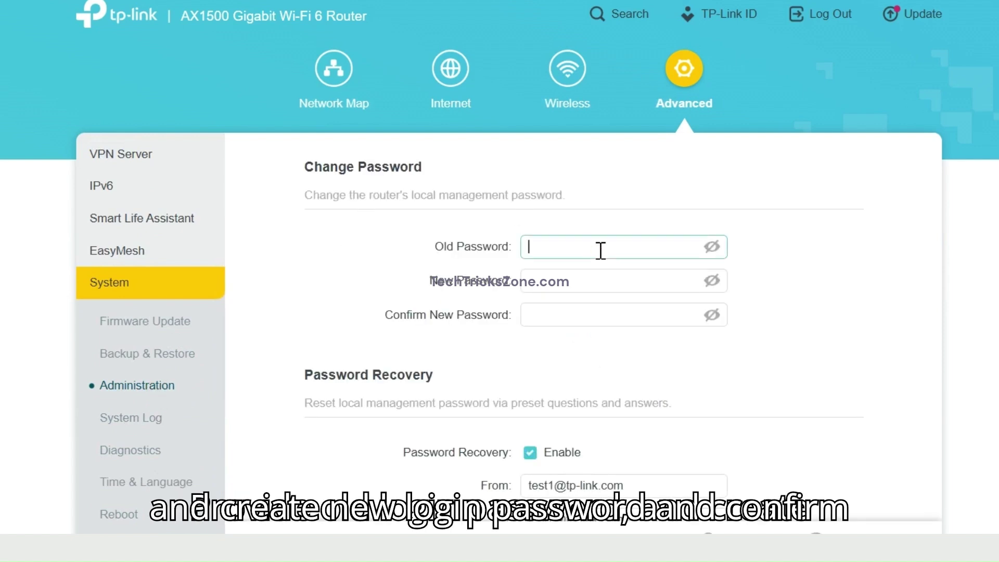
# Step: Fill in the old admin password, the new password and its confirmation
pyautogui.press('Tab')
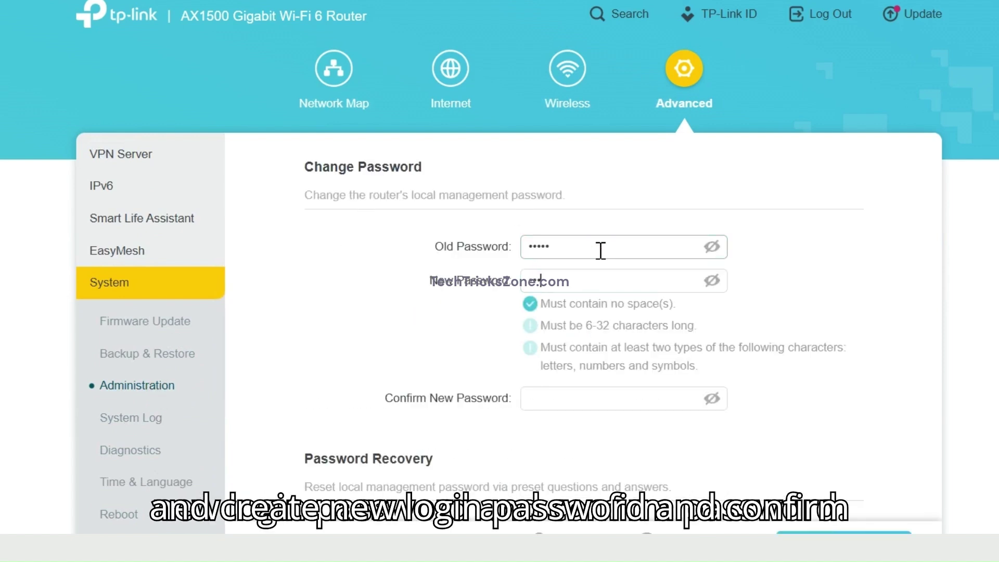
pyautogui.press('Tab')
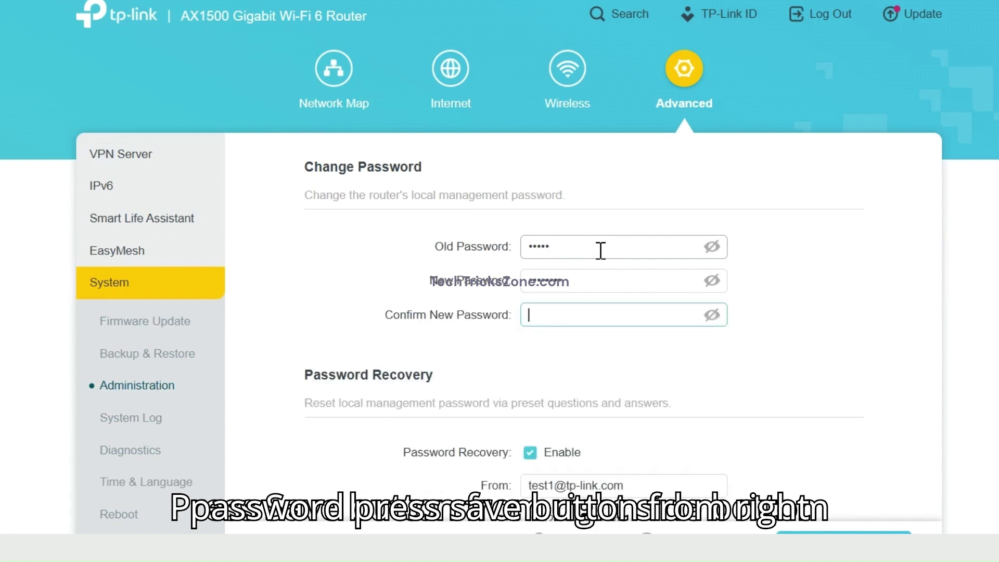
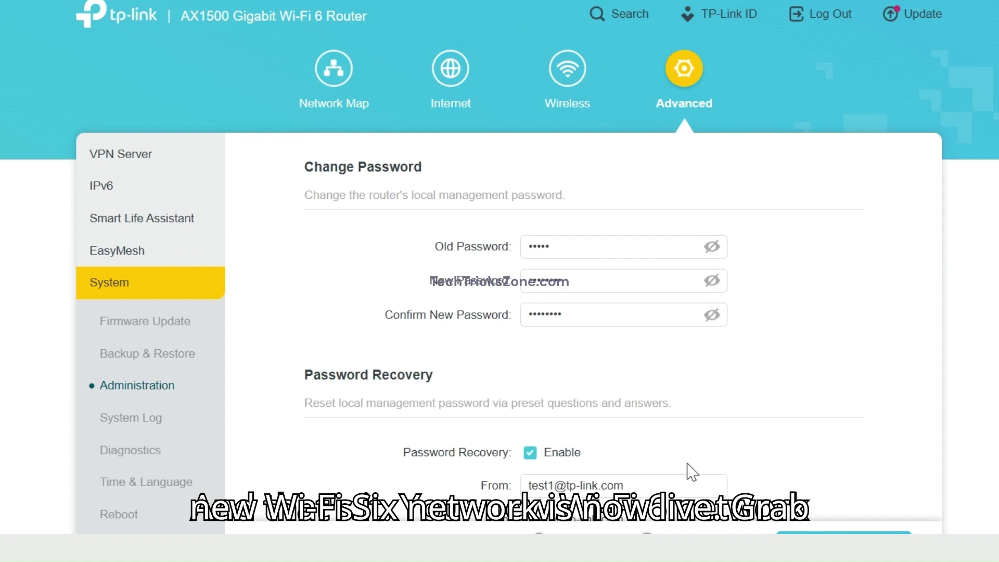
# Step: Scroll down the Administration page toward the Save button
pyautogui.scroll(-5, 692, 472)
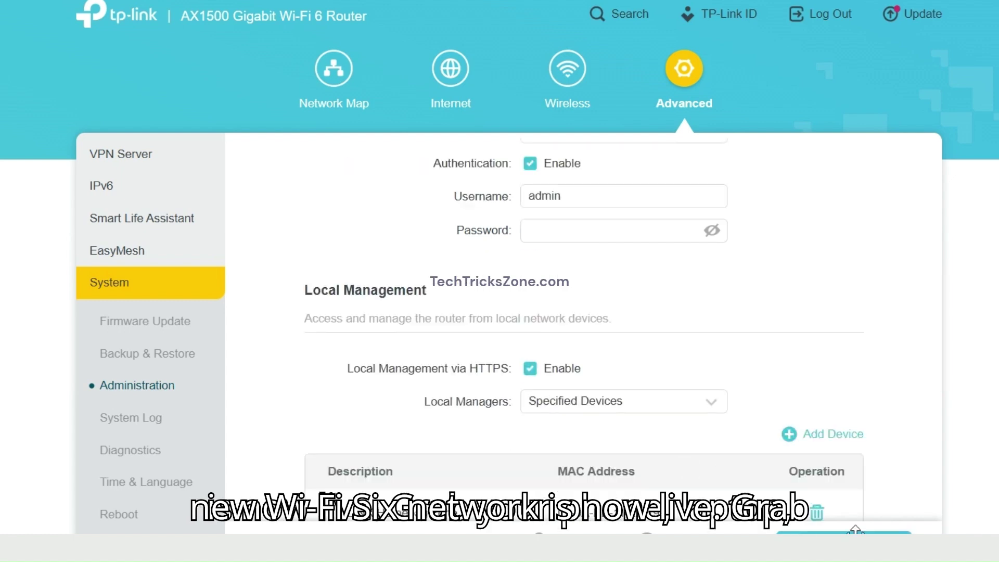